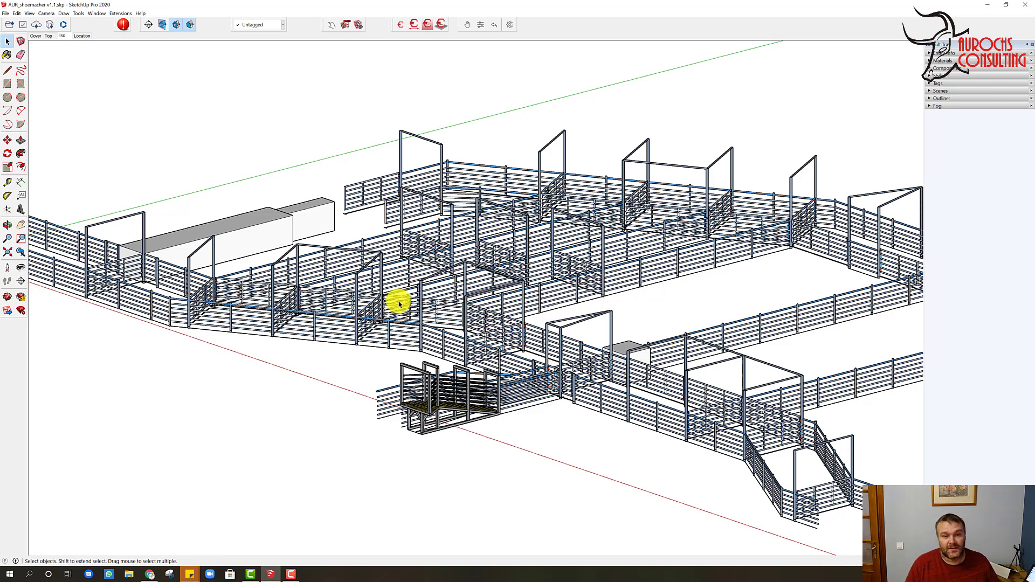
Examine the 3D livestock yard model from several angles, including the pens, overhead gate frames and loading ramp
scroll(362, 272, up, 5)
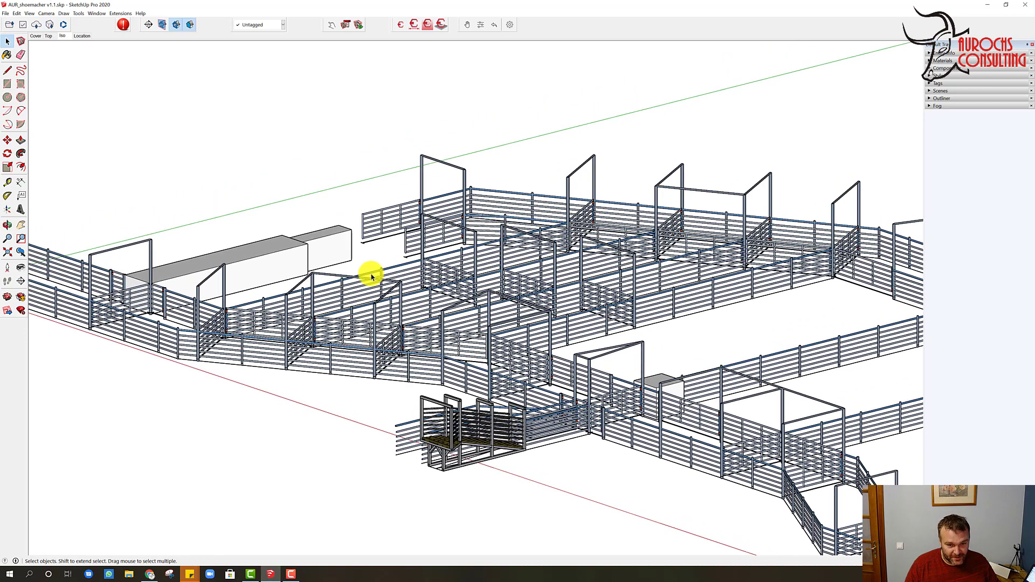
scroll(395, 348, up, 5)
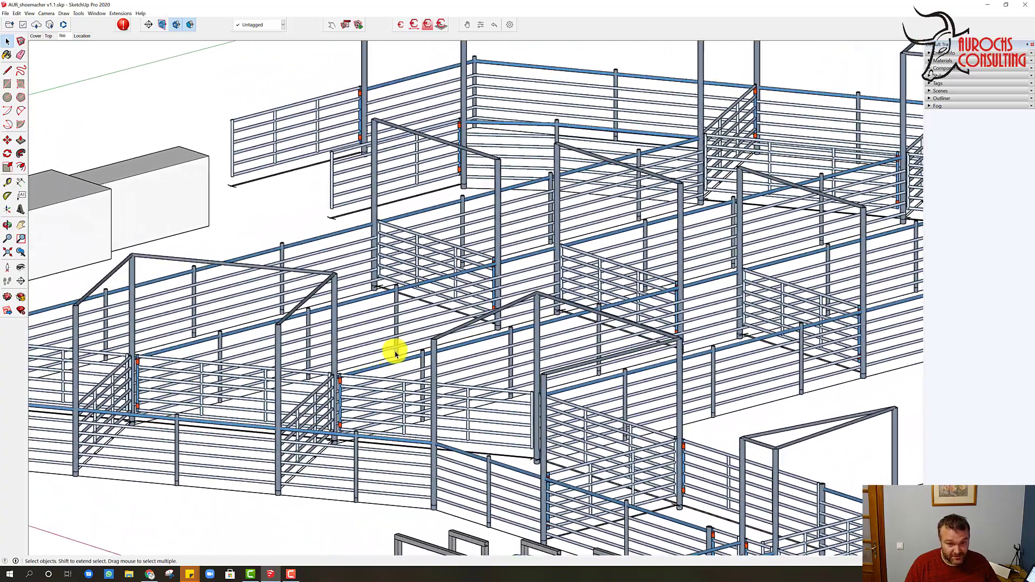
scroll(429, 335, down, 10)
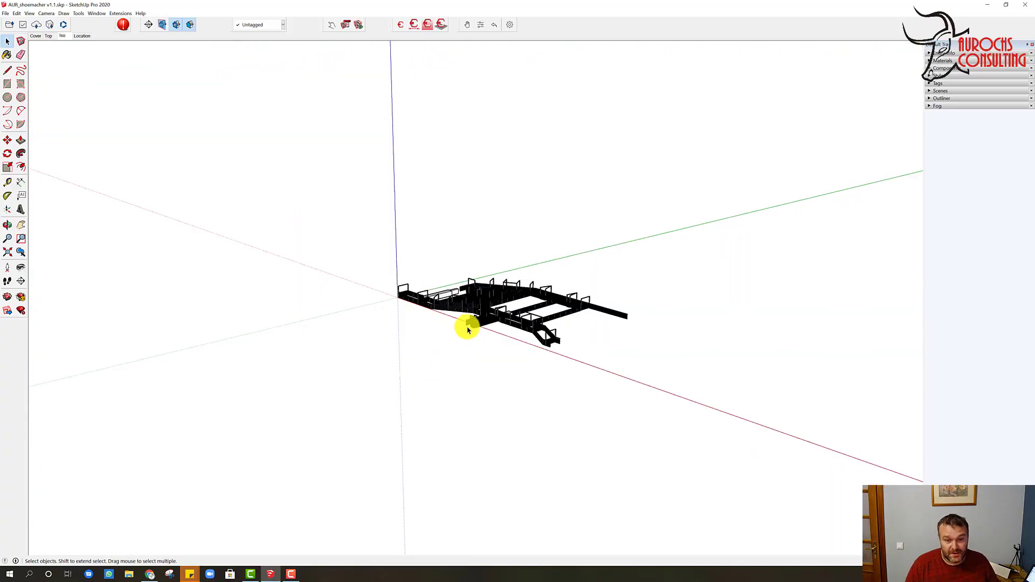
scroll(467, 325, up, 6)
scroll(470, 330, up, 6)
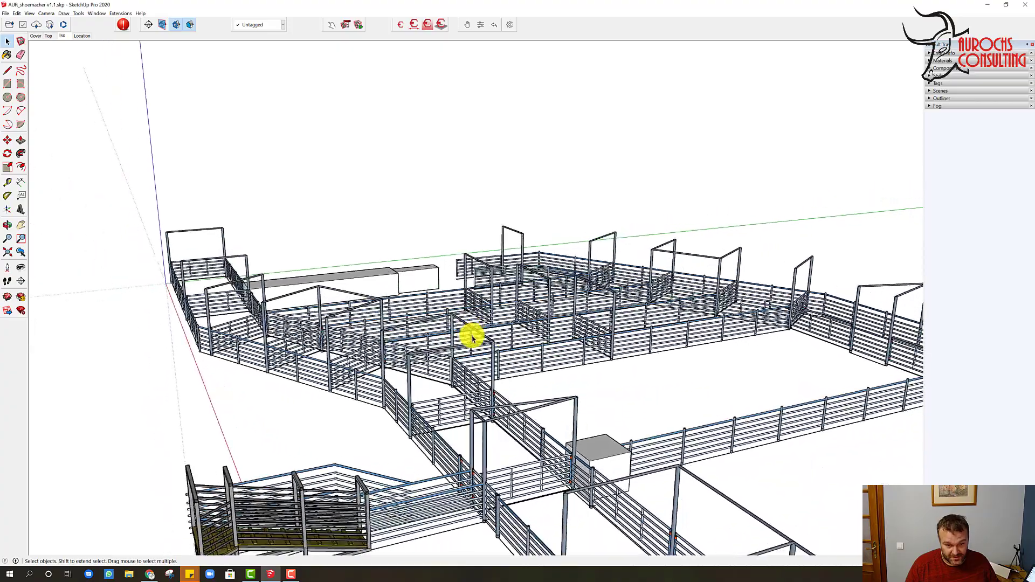
middle_drag(472, 338, 590, 419)
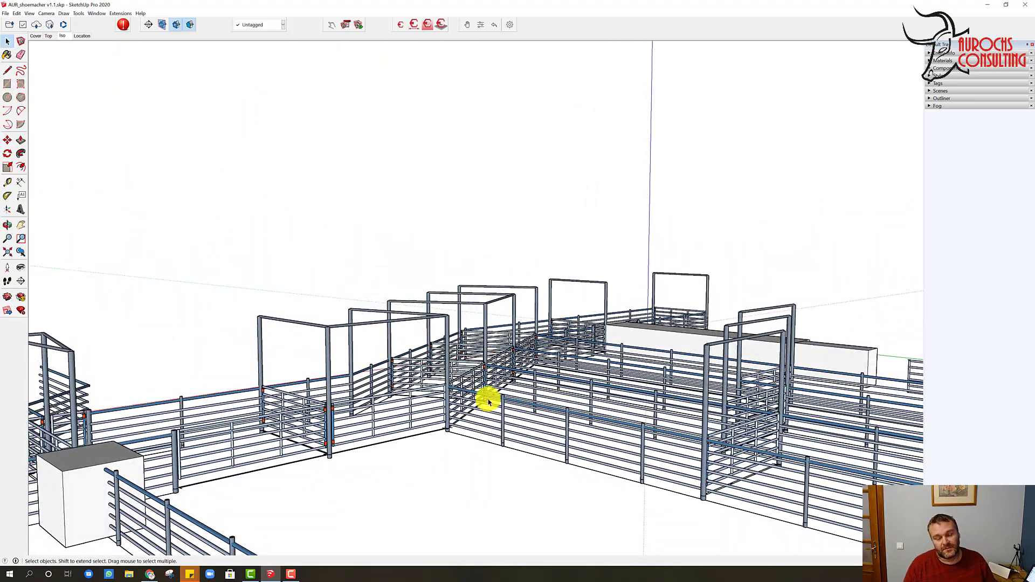
middle_drag(485, 385, 464, 301)
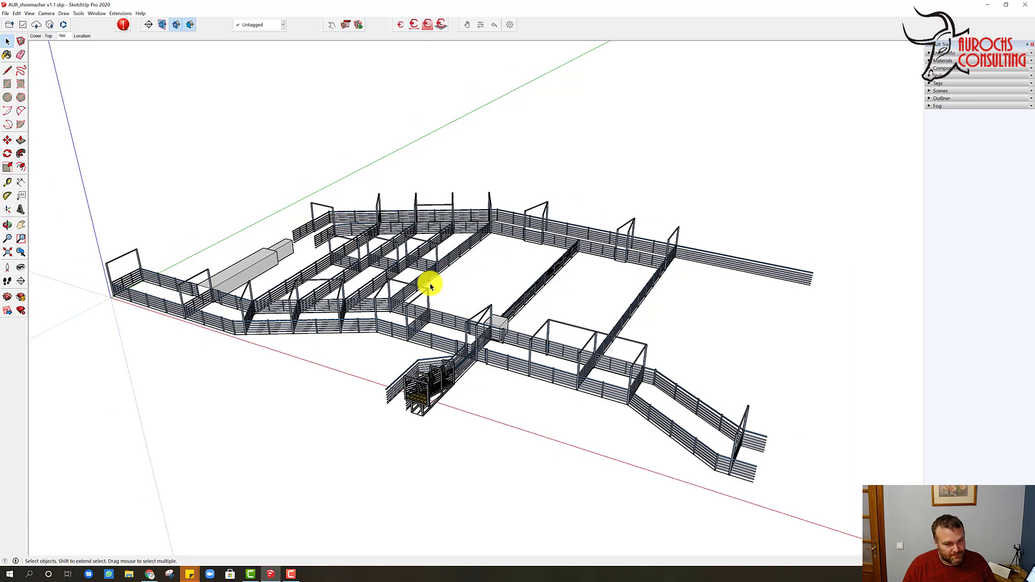
scroll(429, 278, up, 3)
scroll(433, 282, up, 5)
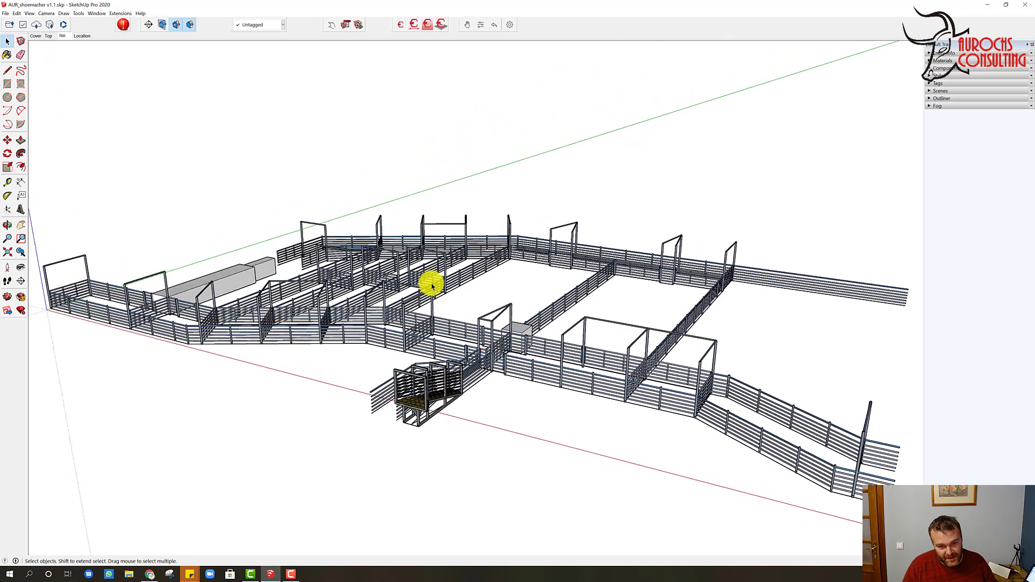
middle_drag(426, 291, 423, 414)
scroll(422, 414, down, 5)
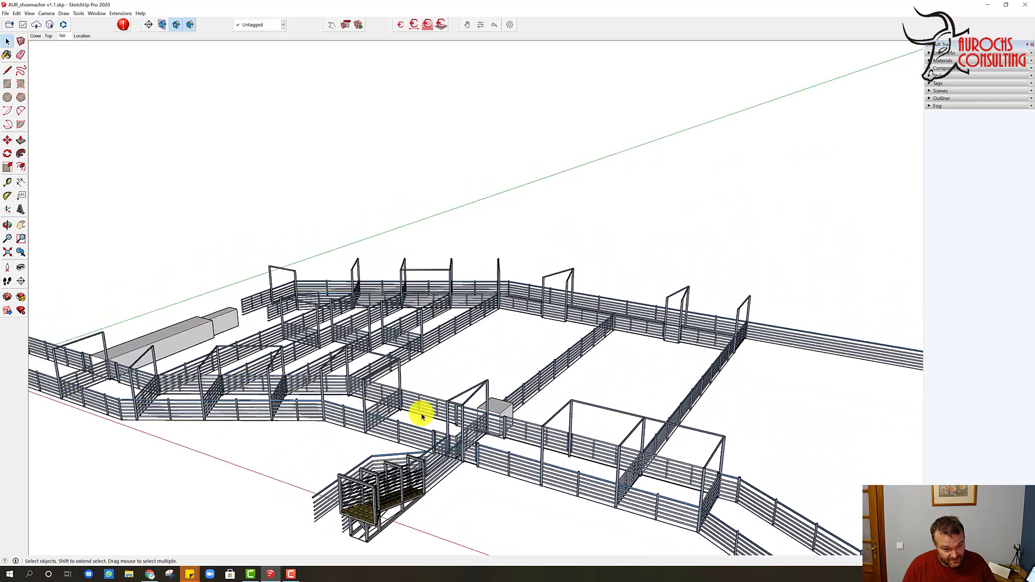
Open the tag list and compare the model with only 3D OBJECT hidden, then with only 2D DRAWING hidden
click(937, 85)
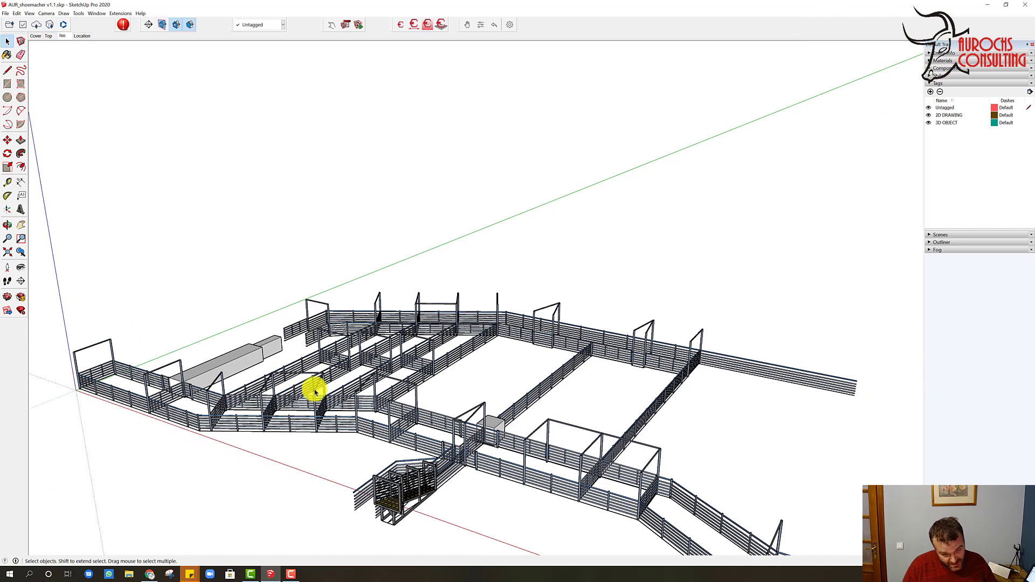
middle_drag(316, 392, 539, 302)
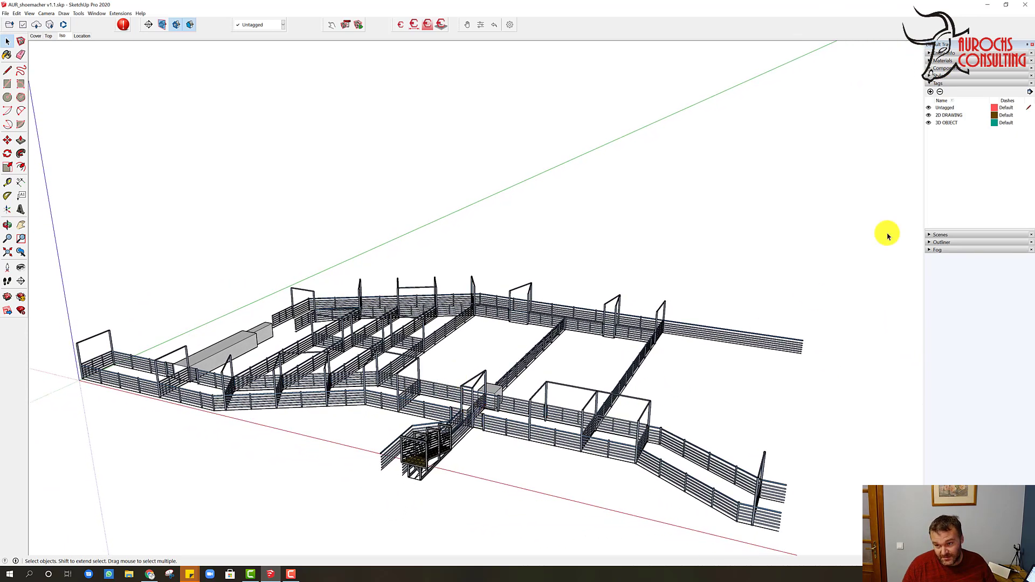
click(928, 123)
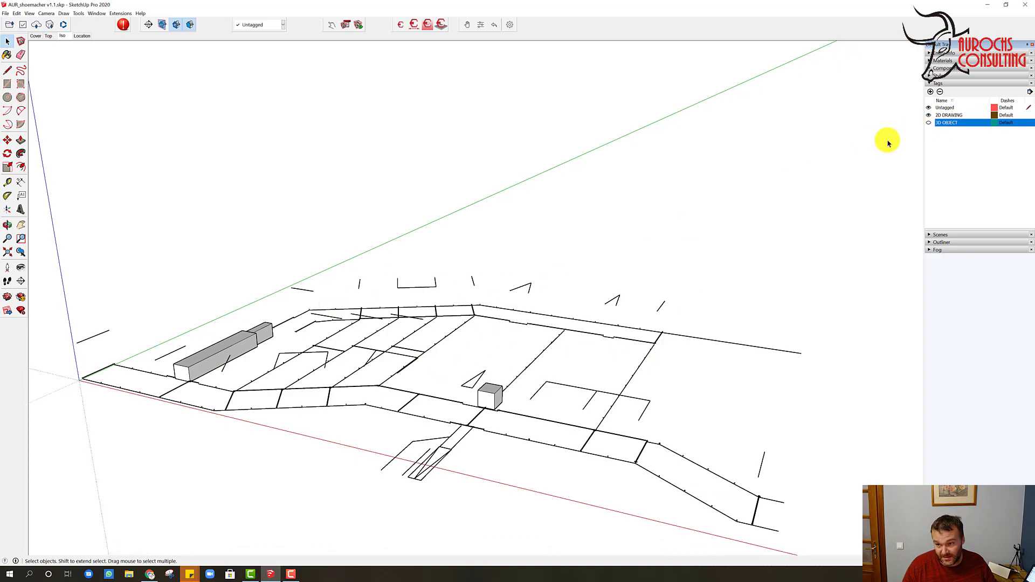
click(928, 123)
click(928, 115)
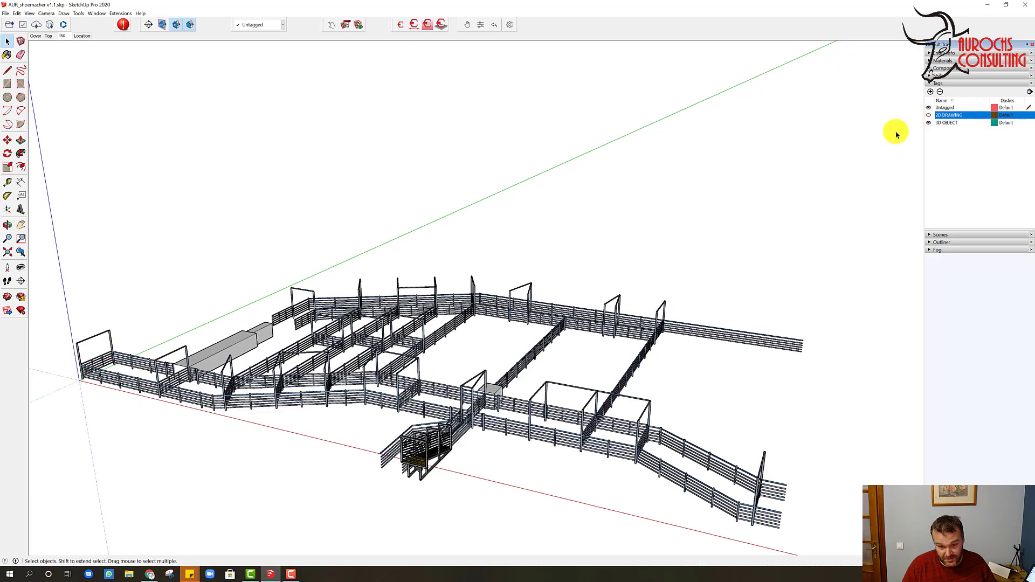
scroll(485, 412, up, 10)
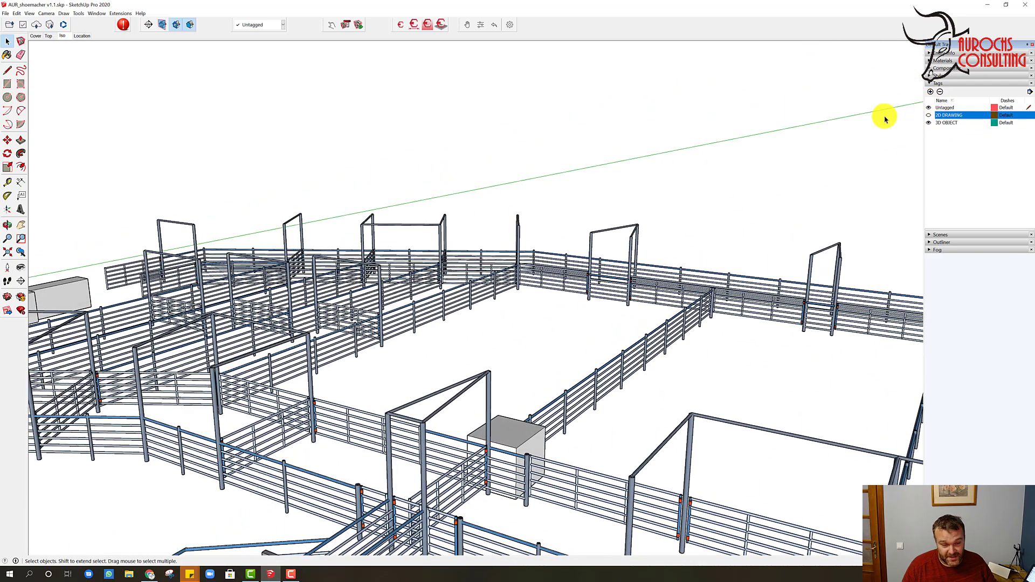
scroll(352, 450, up, 2)
scroll(344, 453, down, 5)
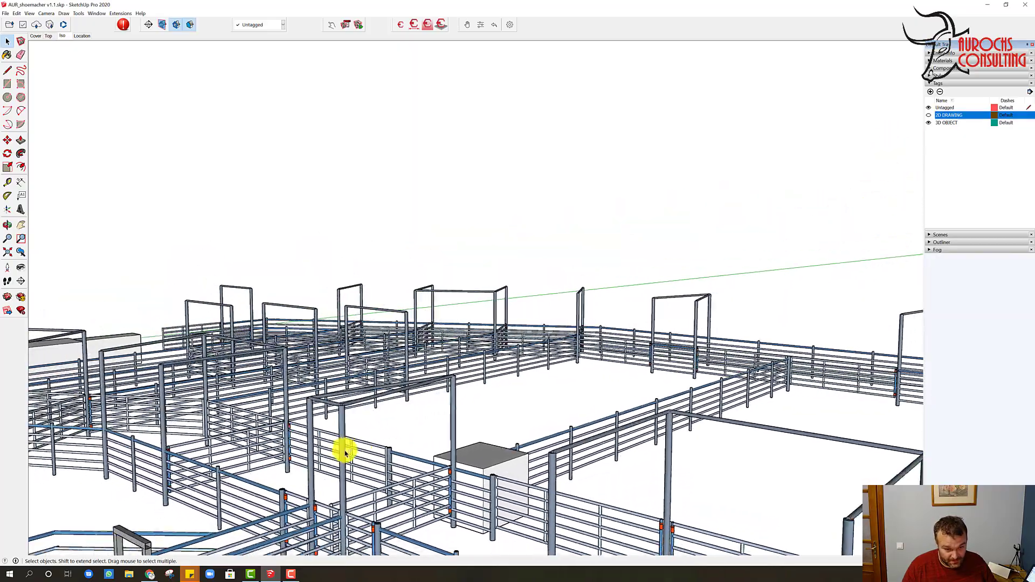
scroll(348, 449, down, 8)
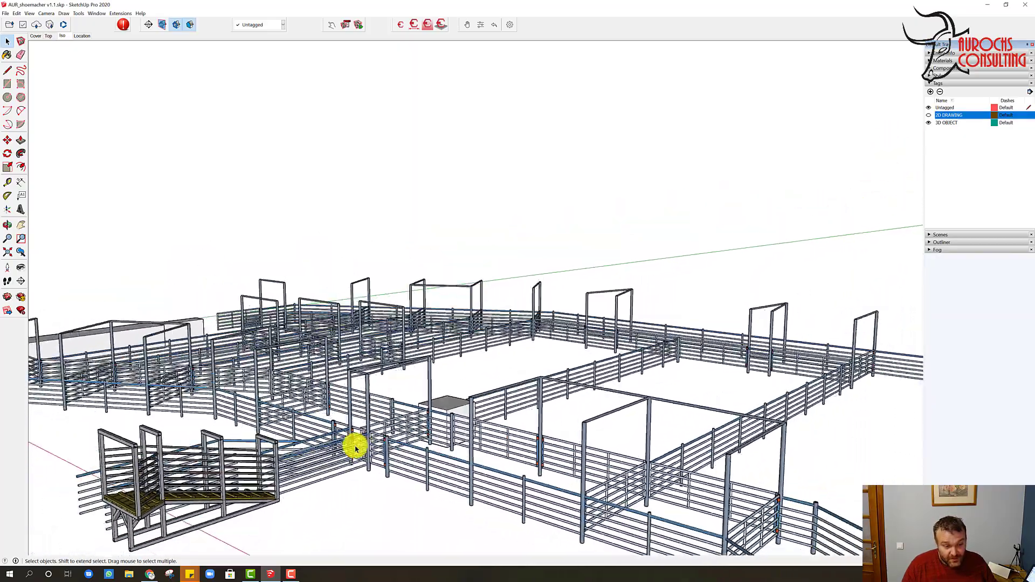
scroll(380, 461, down, 2)
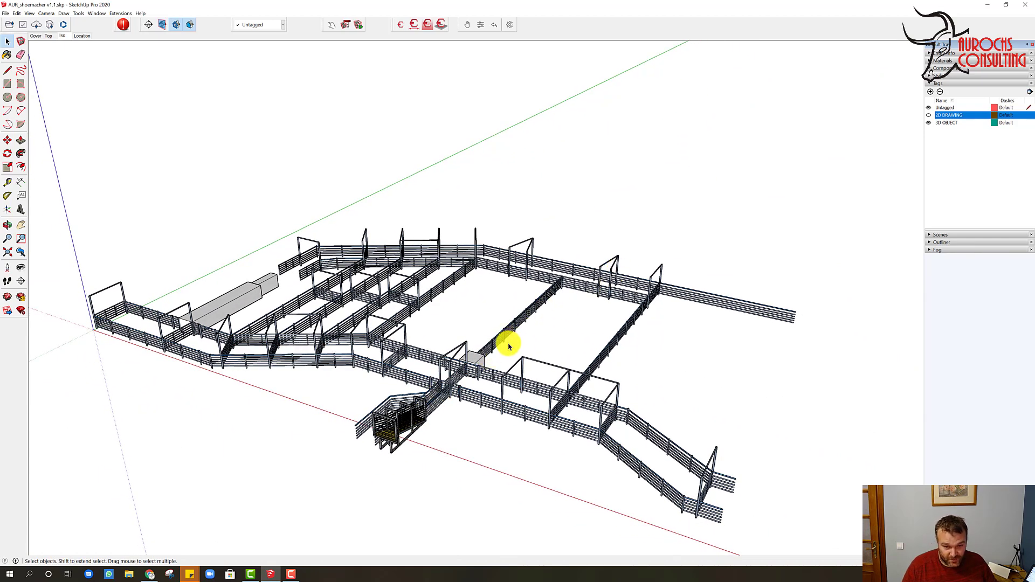
Make the 2D DRAWING tag visible, hide the 3D OBJECT tag, and inspect the post circles along the middle fence line
click(929, 122)
scroll(536, 365, up, 4)
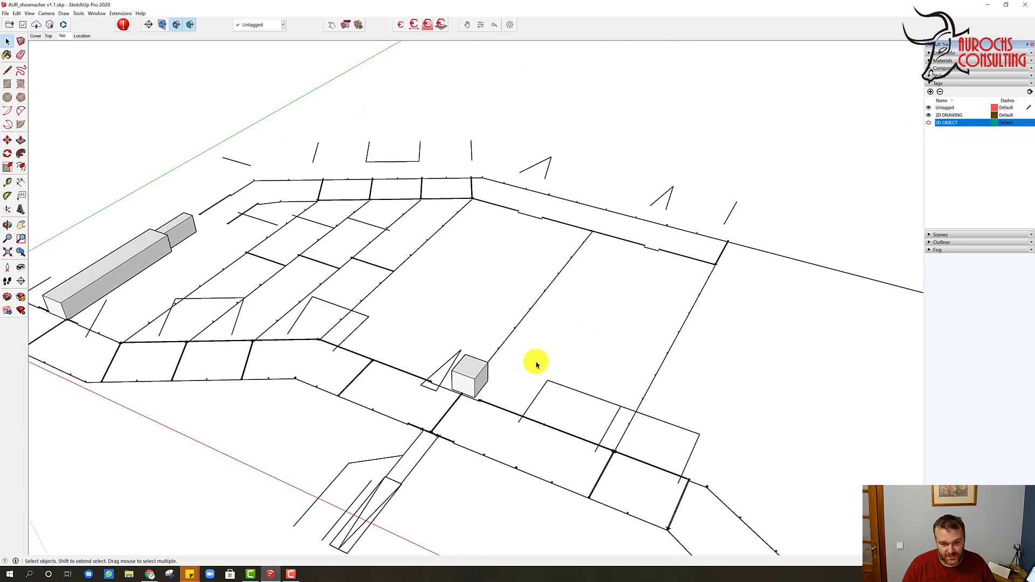
scroll(536, 365, up, 8)
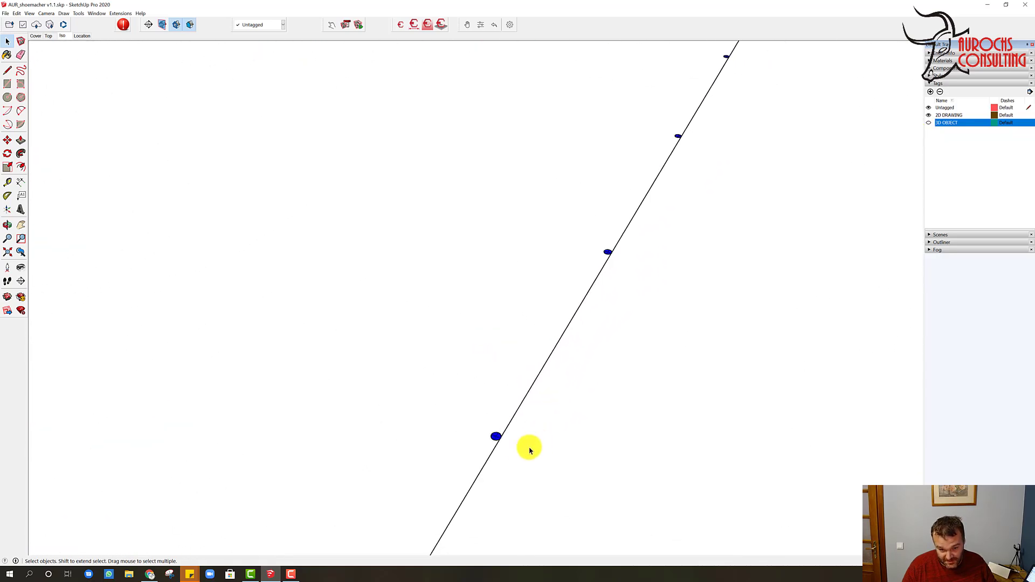
scroll(475, 454, up, 4)
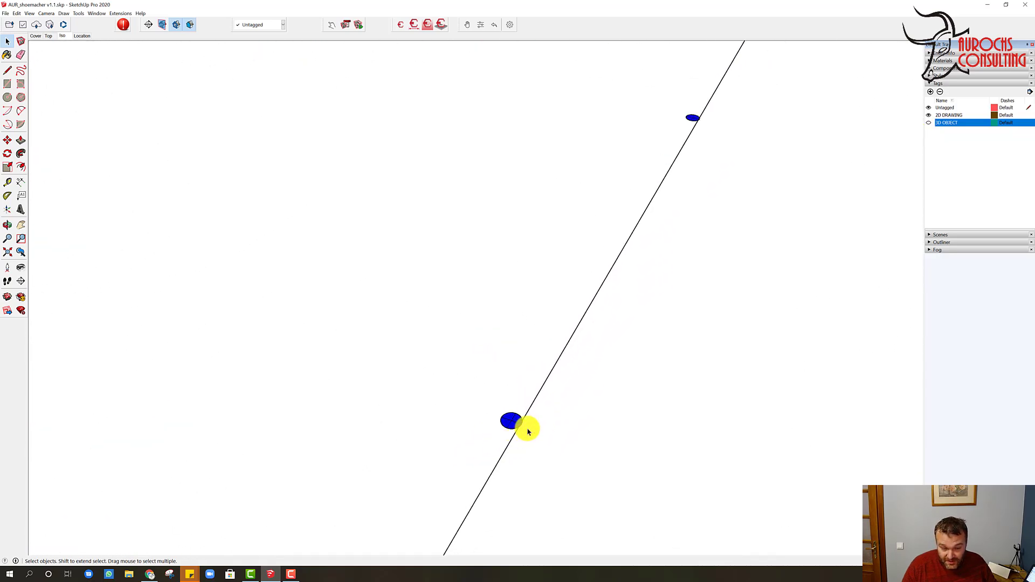
scroll(521, 431, down, 5)
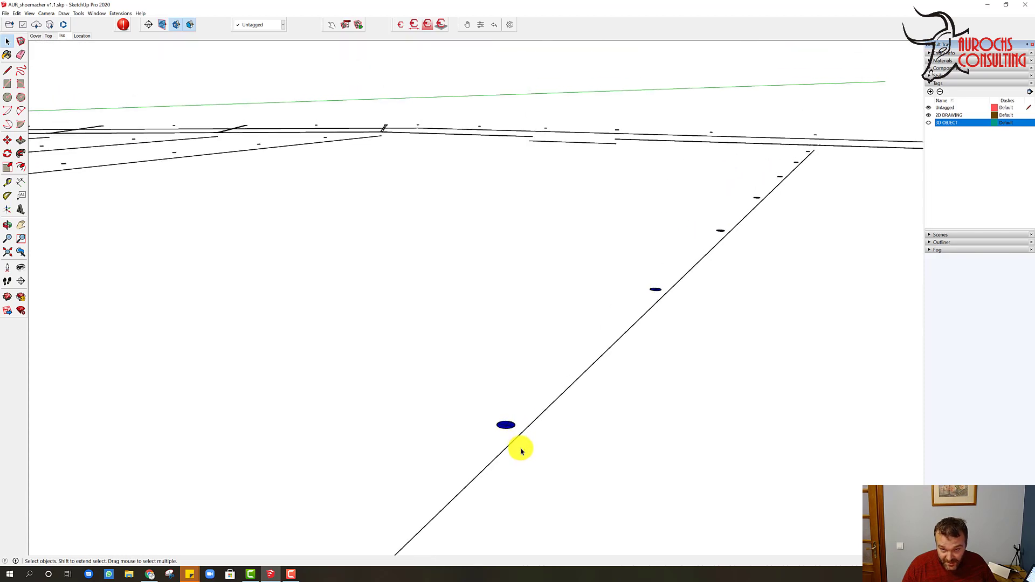
scroll(523, 456, down, 10)
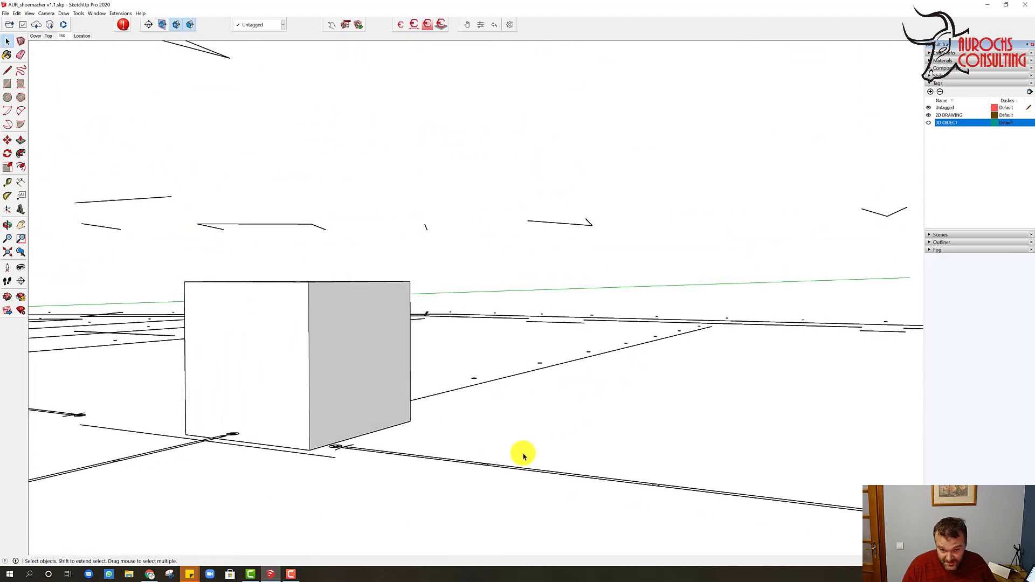
scroll(523, 456, down, 10)
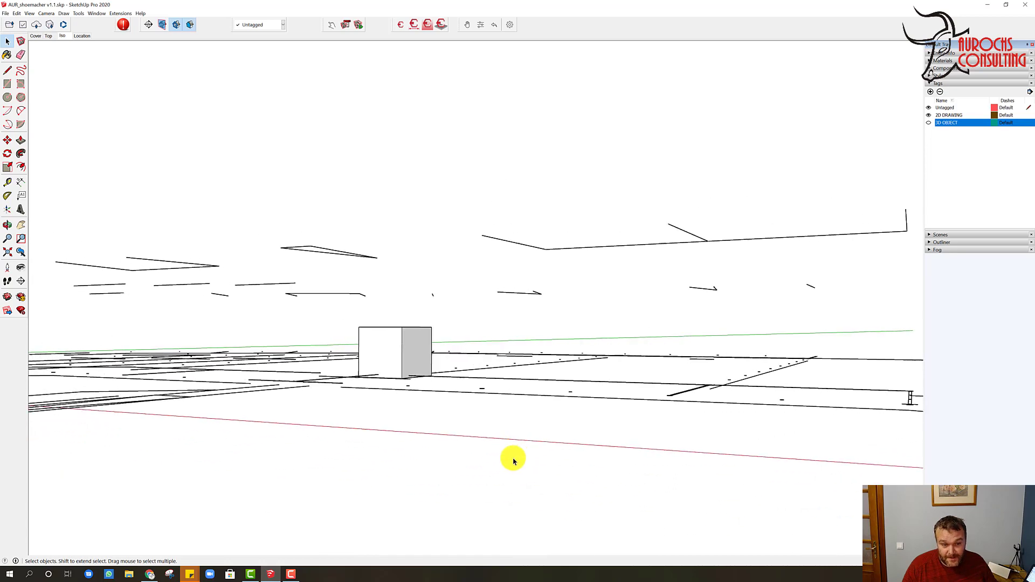
scroll(508, 456, down, 10)
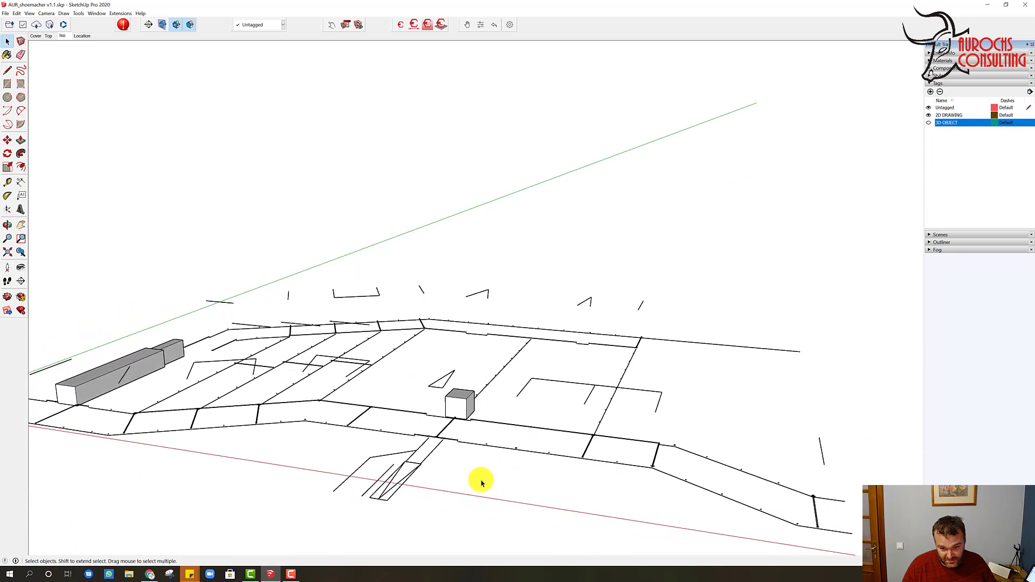
scroll(481, 484, down, 3)
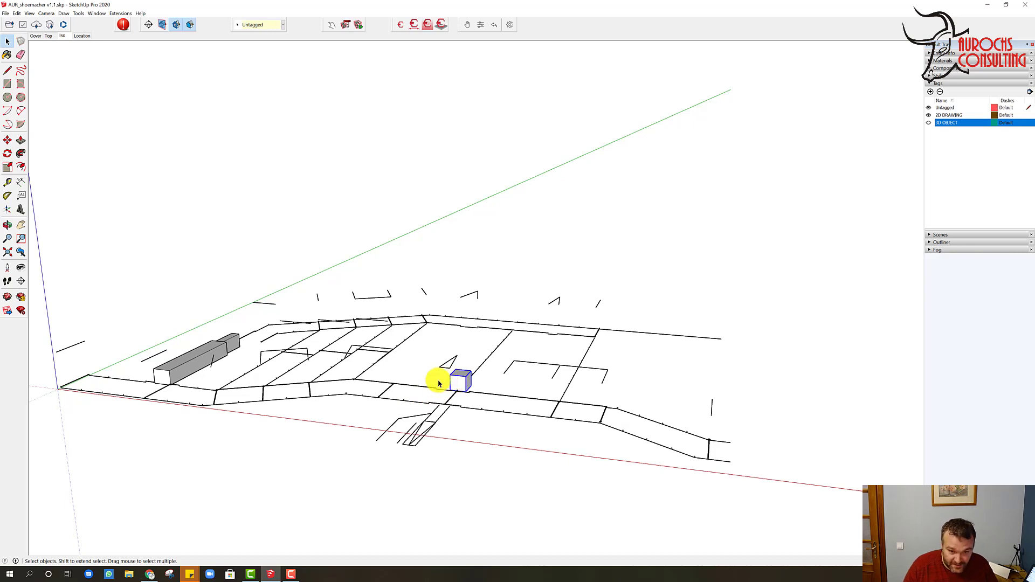
Select all the gate-frame lines floating above the ground plan and hide them
mouse_move(337, 378)
middle_down()
mouse_move(501, 309)
mouse_move(459, 275)
mouse_move(469, 281)
middle_up()
drag(808, 338, 494, 347)
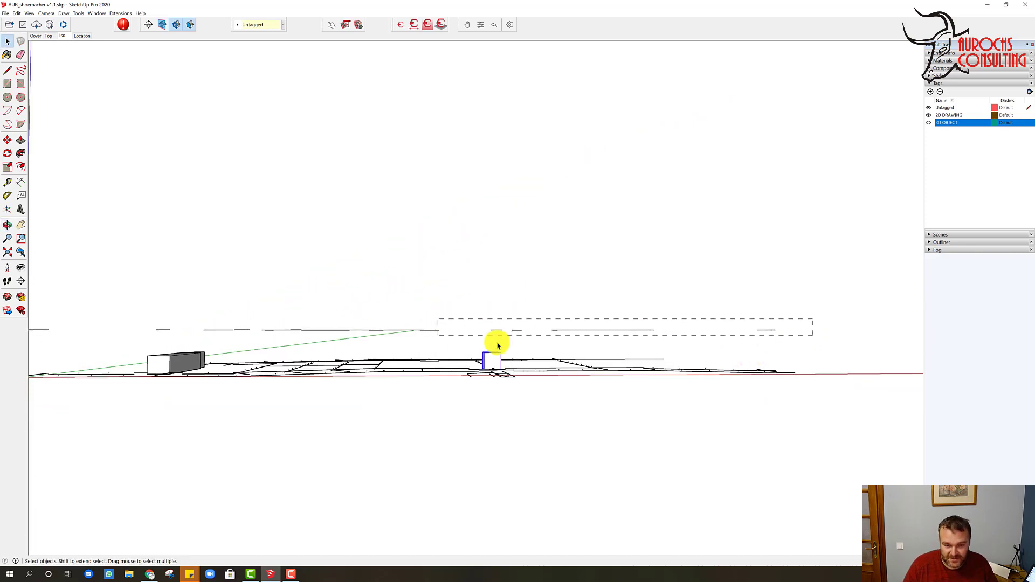
mouse_move(495, 347)
middle_down()
mouse_move(529, 341)
mouse_move(399, 404)
mouse_move(418, 411)
mouse_move(446, 277)
mouse_move(391, 362)
middle_up()
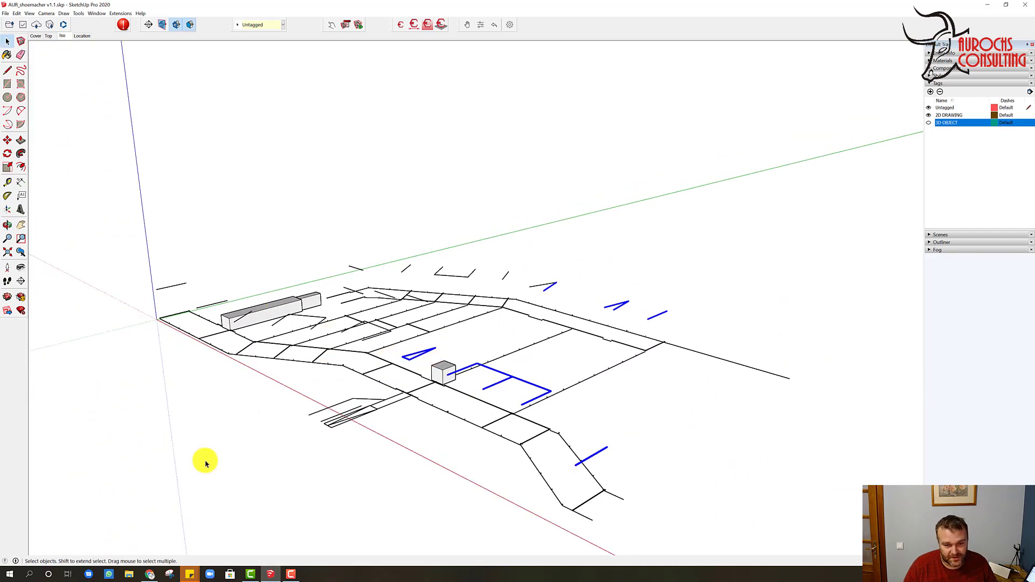
middle_drag(323, 413, 546, 296)
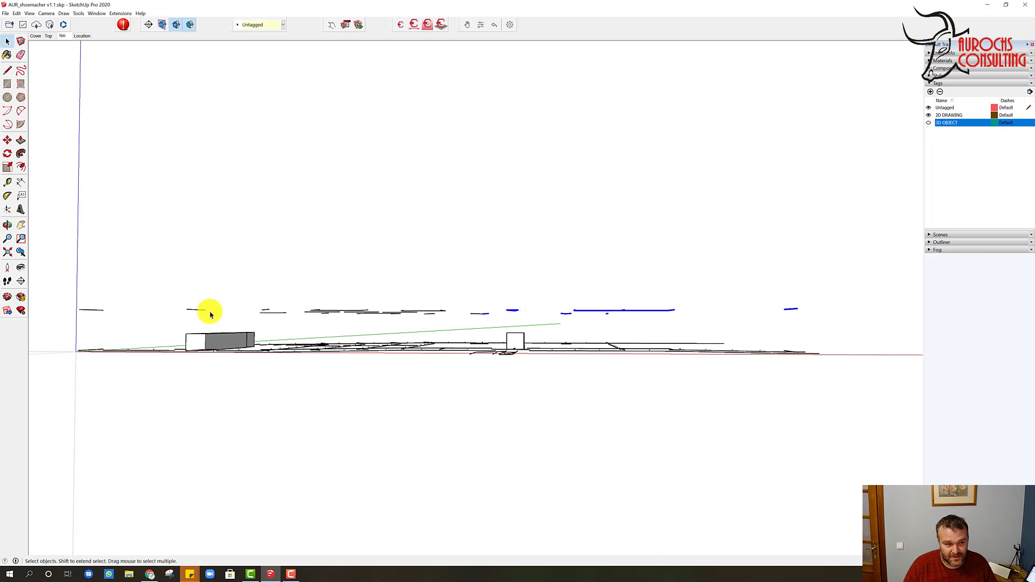
drag(55, 268, 832, 327)
right_click(387, 313)
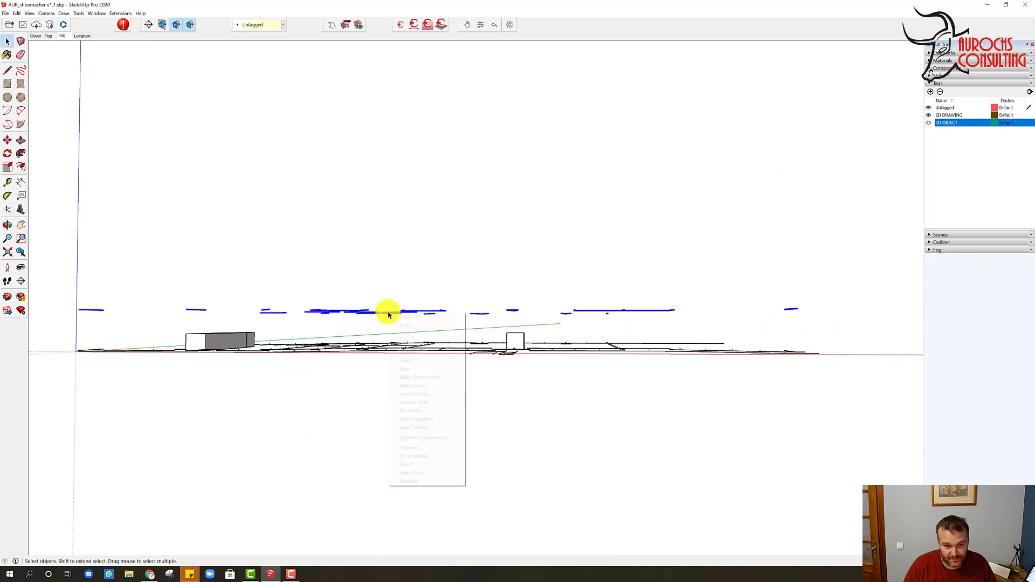
click(410, 332)
Hide the small box component standing beside the middle fence line
middle_drag(410, 331, 488, 349)
right_click(488, 349)
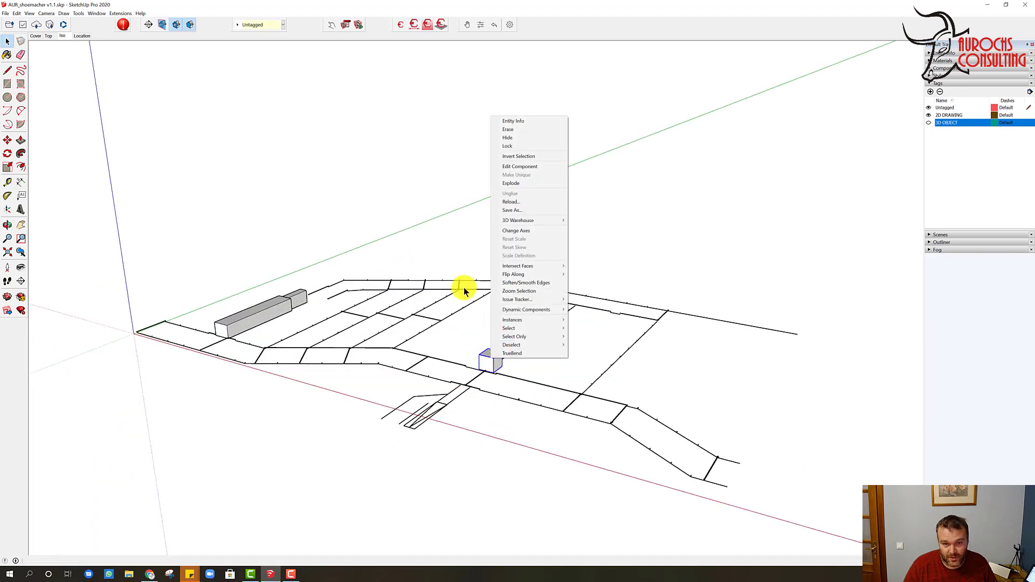
click(532, 140)
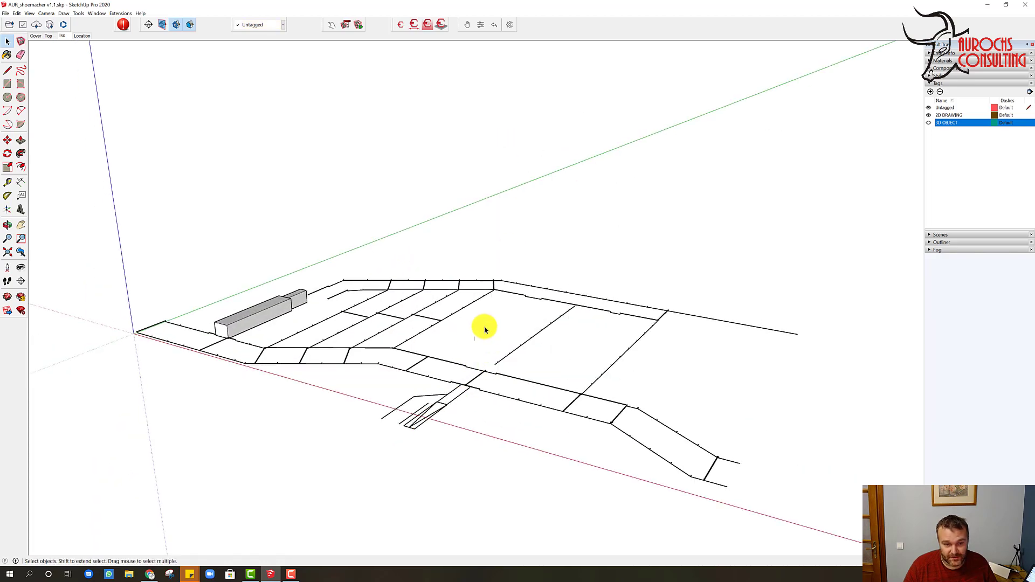
Show the 2D yard layout in the standard Top view with Parallel Projection
middle_drag(483, 261, 448, 418)
click(46, 13)
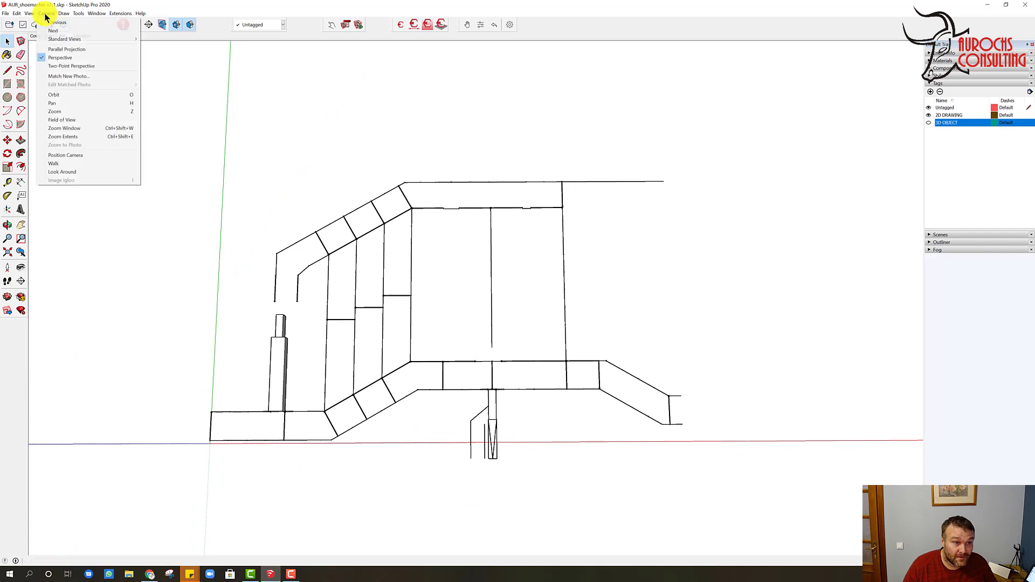
mouse_move(48, 39)
click(173, 35)
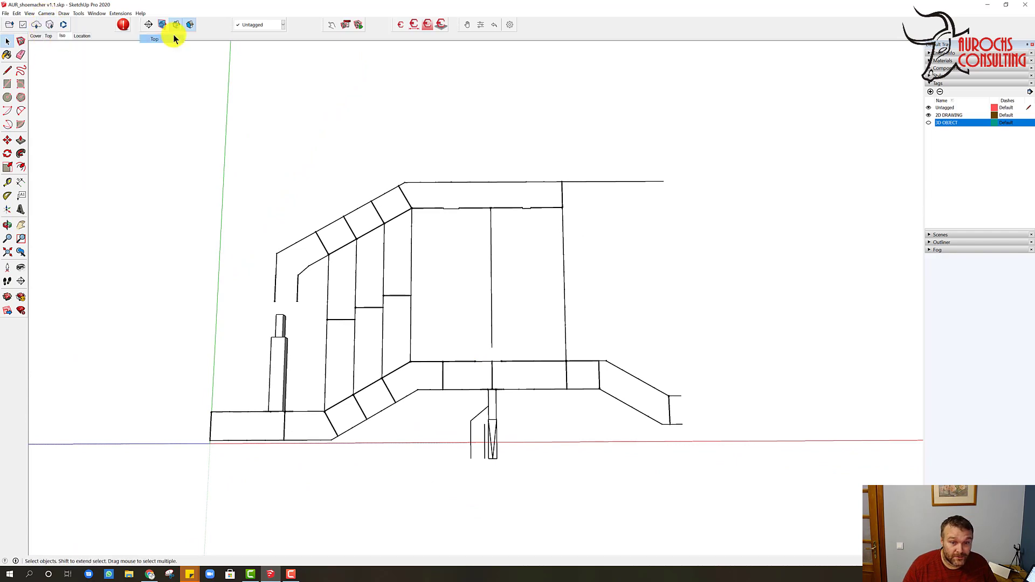
scroll(466, 300, up, 1)
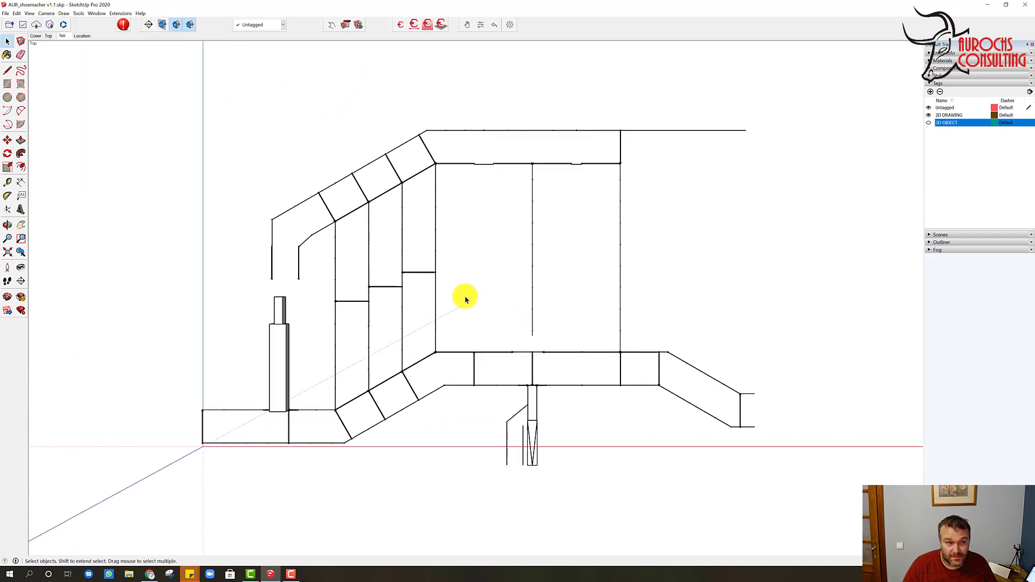
click(42, 13)
click(70, 50)
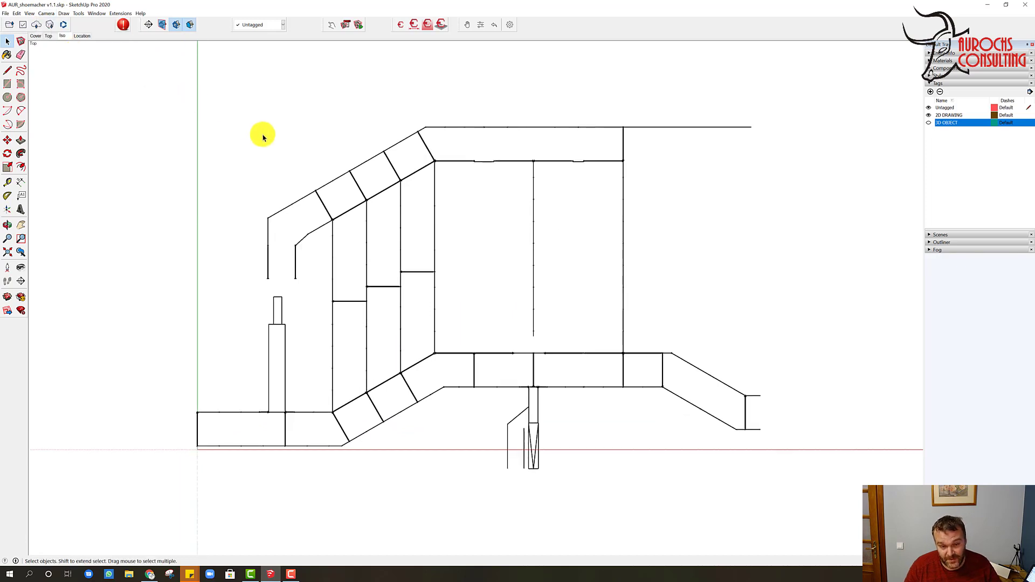
scroll(296, 201, up, 1)
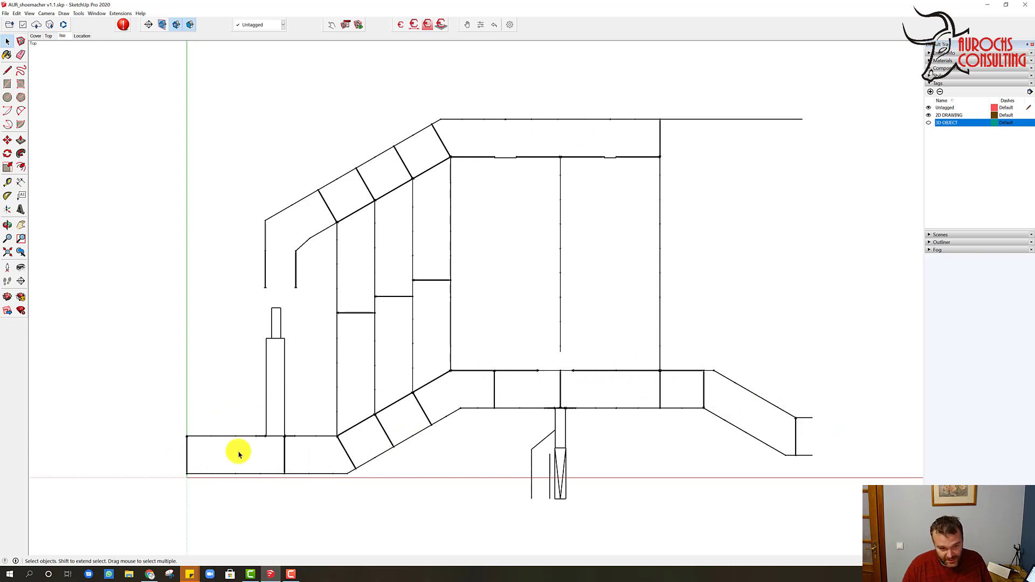
Open the current style's edge settings and load the Style Builder Competition Winners collection
click(939, 83)
click(941, 75)
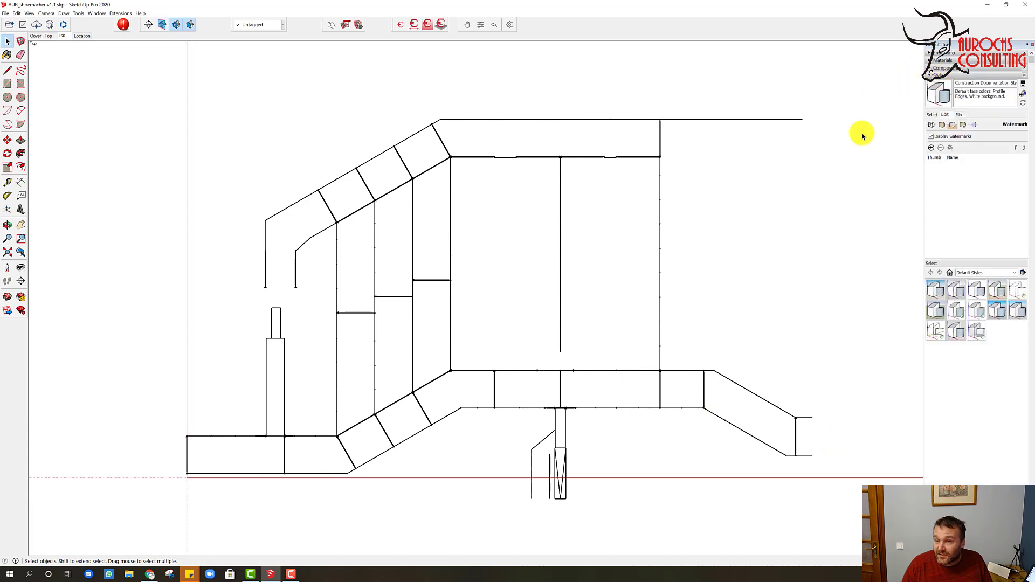
click(933, 126)
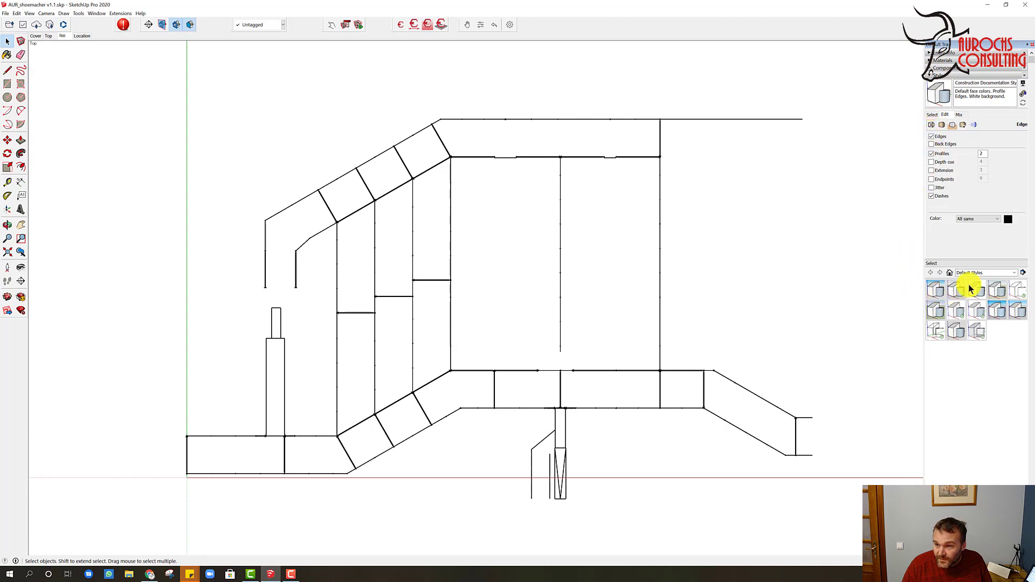
click(999, 273)
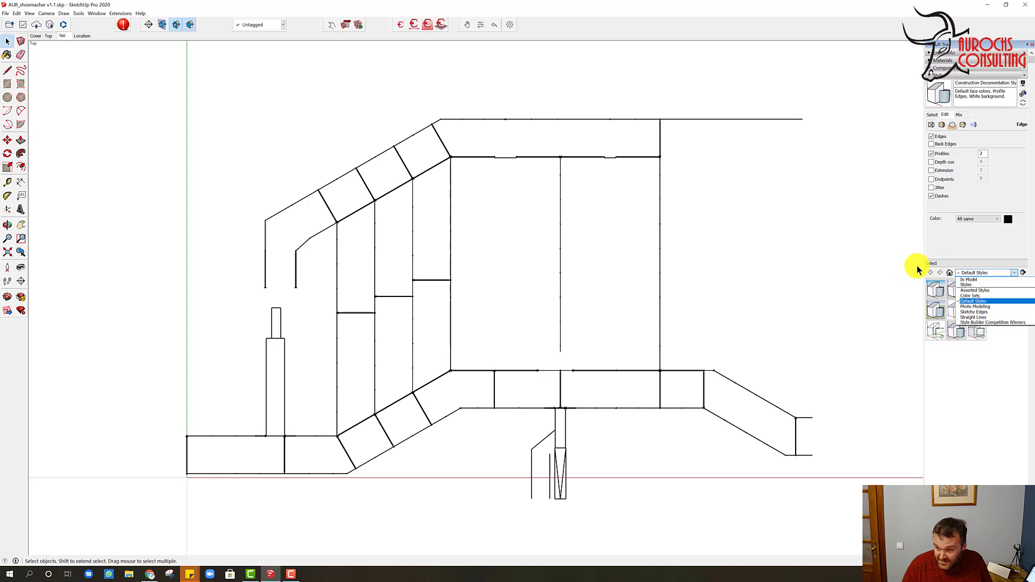
click(970, 323)
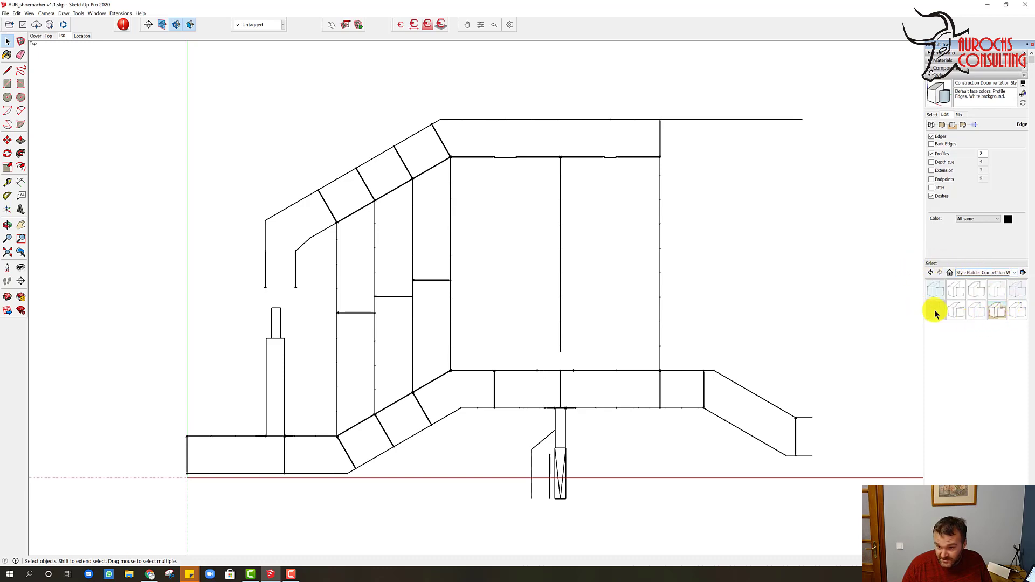
Try the Rough Pencil Style, Tech Pen Endpoints1 and Pencil Edges With Whiteout Border styles on the yard plan
click(974, 311)
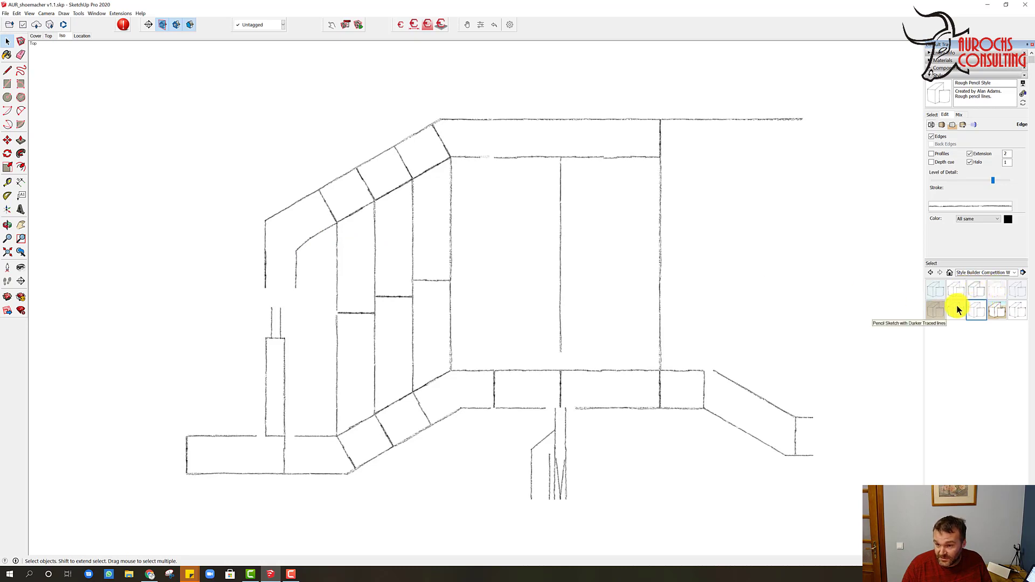
click(1022, 313)
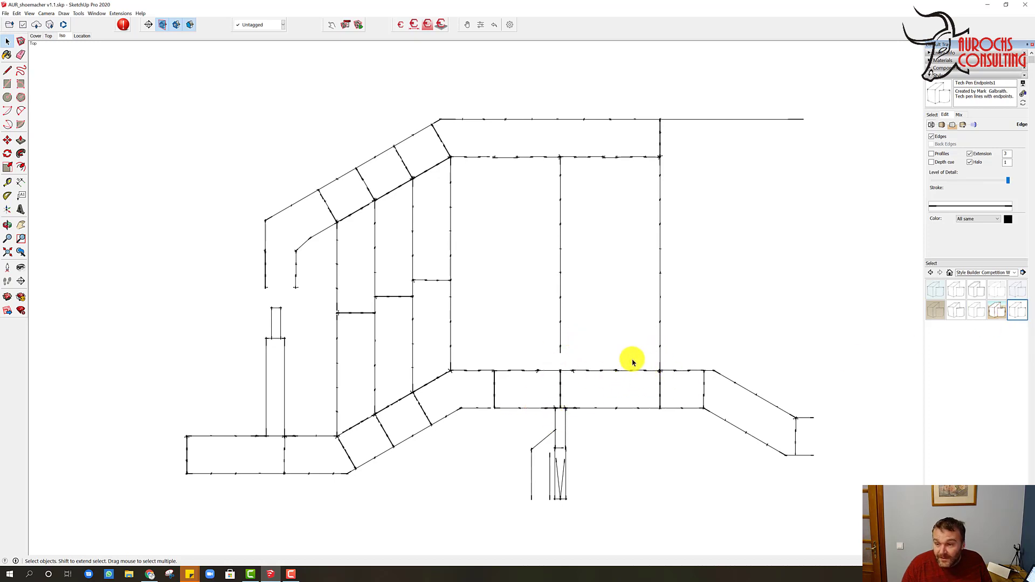
click(993, 284)
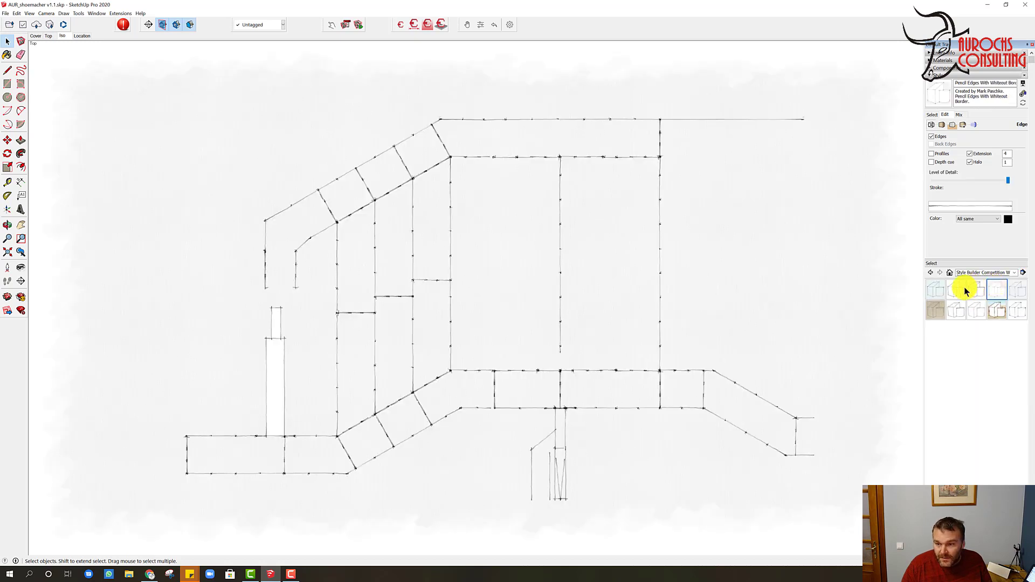
Compare the Pencil on light brown style with Light Grey Freestyle1 on the yard plan
click(935, 311)
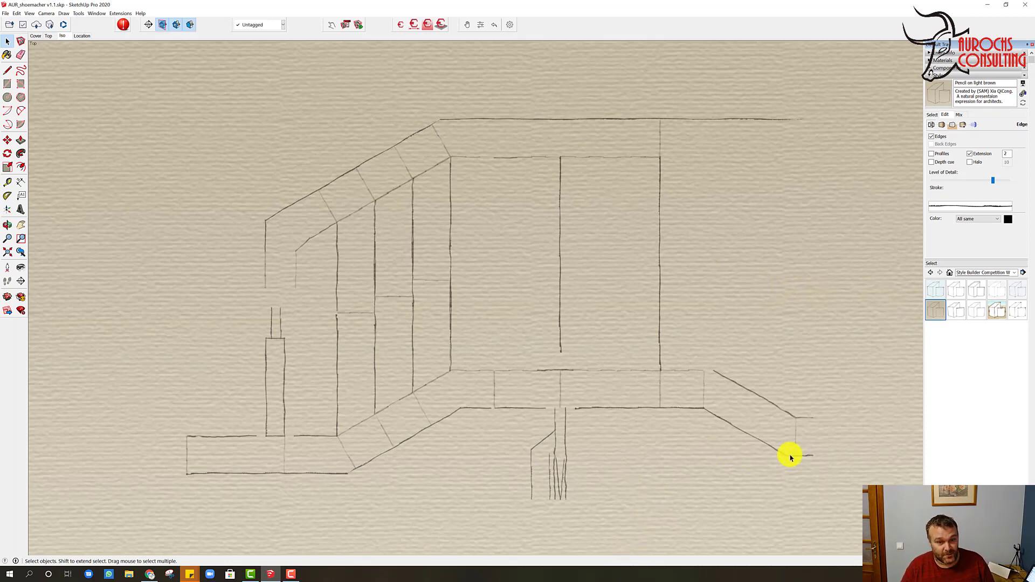
scroll(794, 456, up, 1)
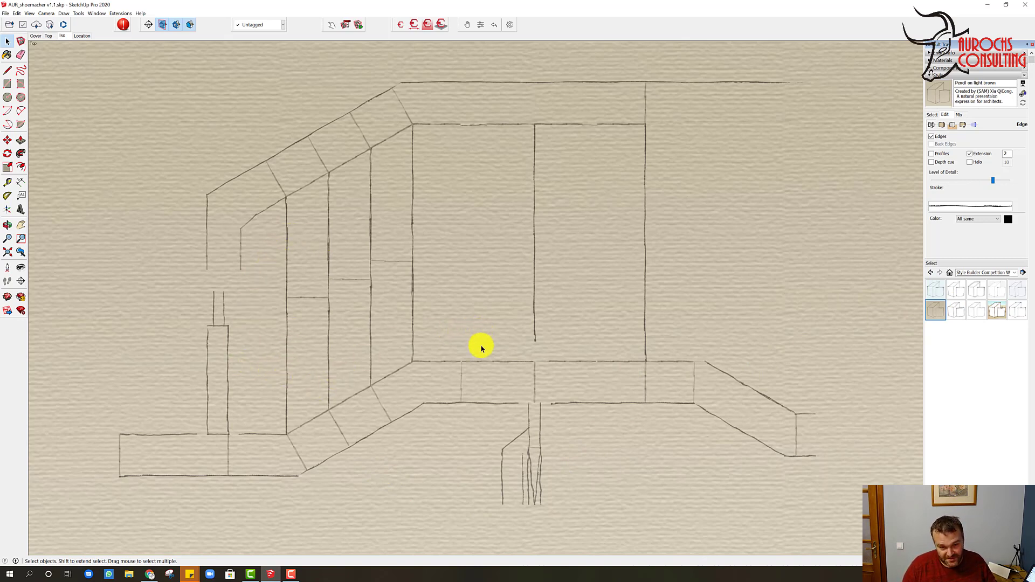
shift+middle_drag(480, 347, 483, 347)
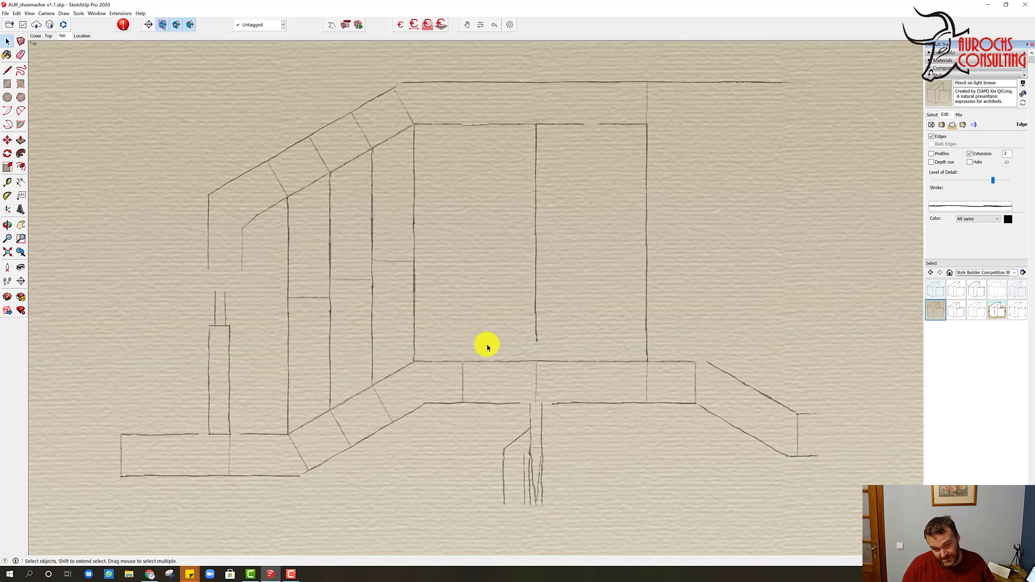
click(951, 296)
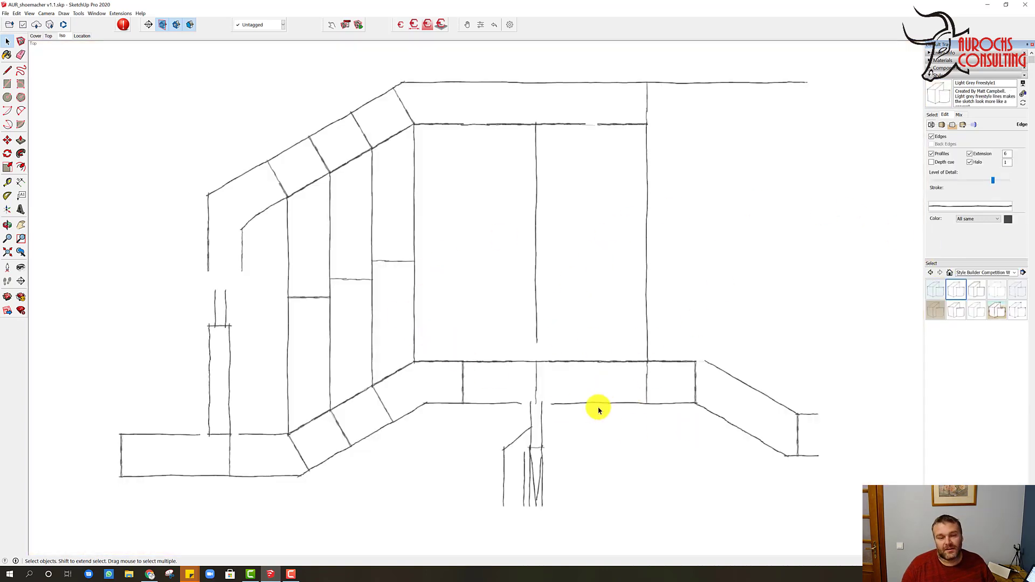
click(937, 312)
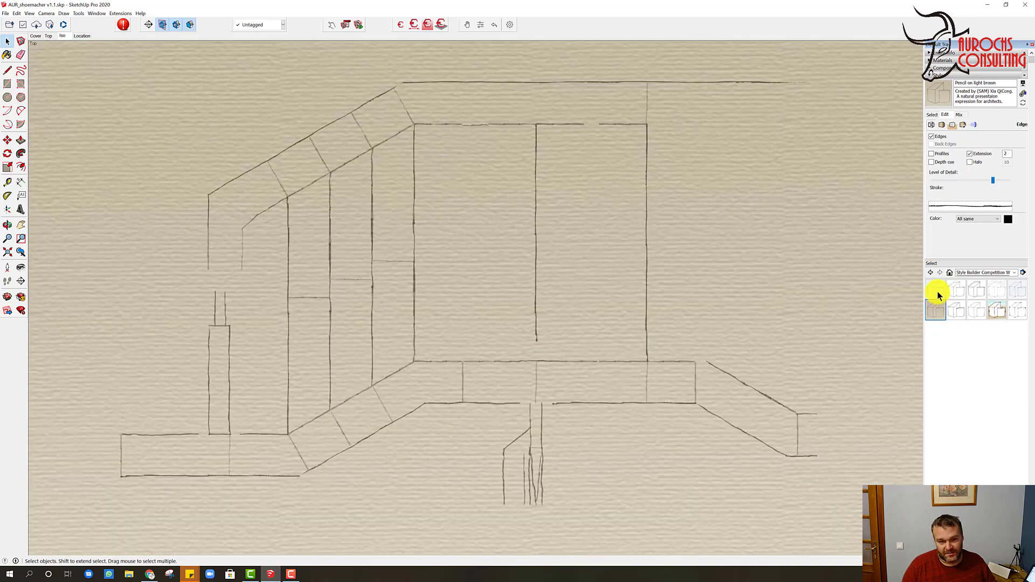
Apply the Hand Drafted with Mask style to the yard plan and set its edge Level of Detail slightly below maximum
click(937, 291)
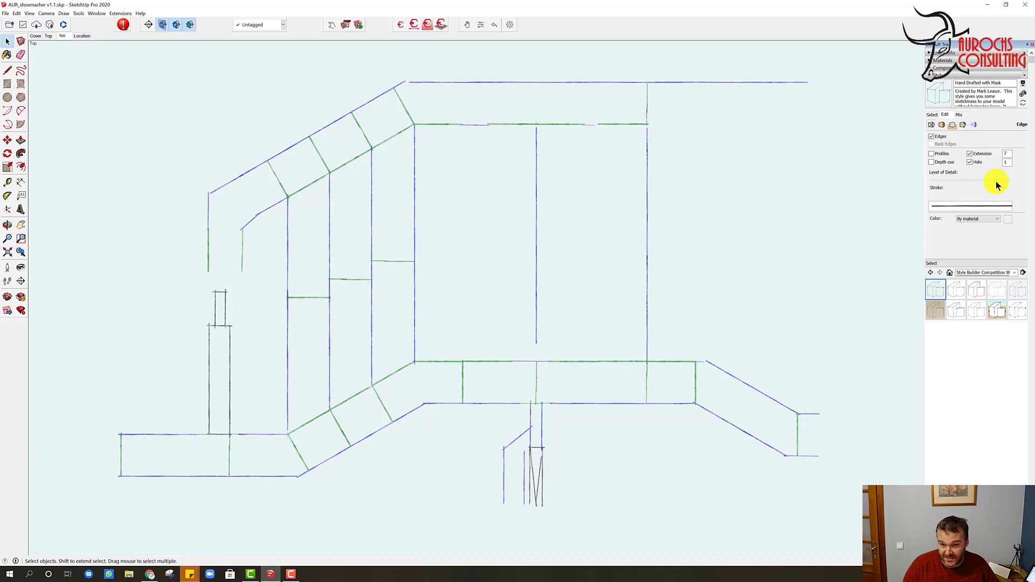
mouse_move(996, 181)
mouse_down()
mouse_move(936, 191)
mouse_move(936, 203)
mouse_move(969, 207)
mouse_up()
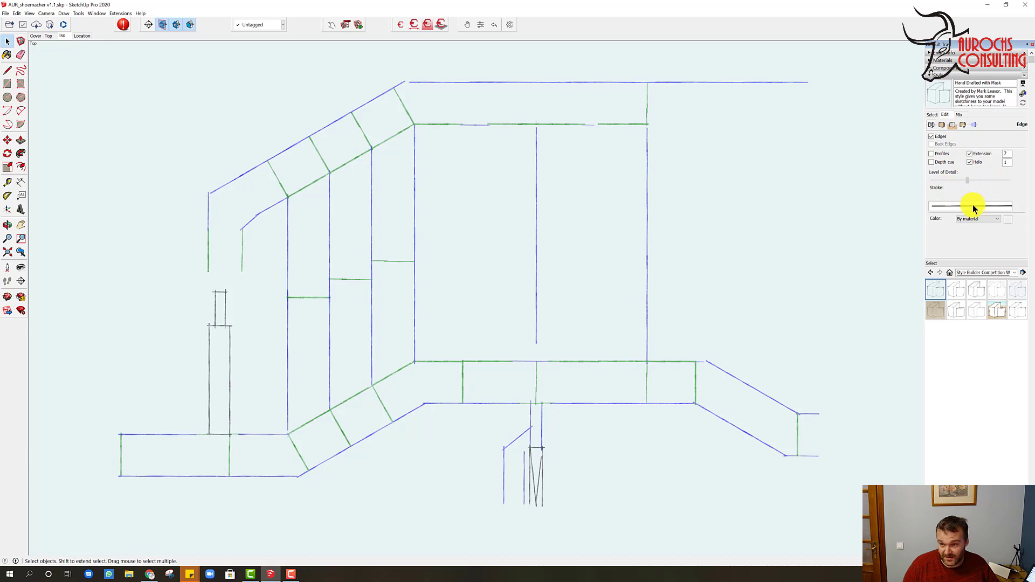
click(1010, 185)
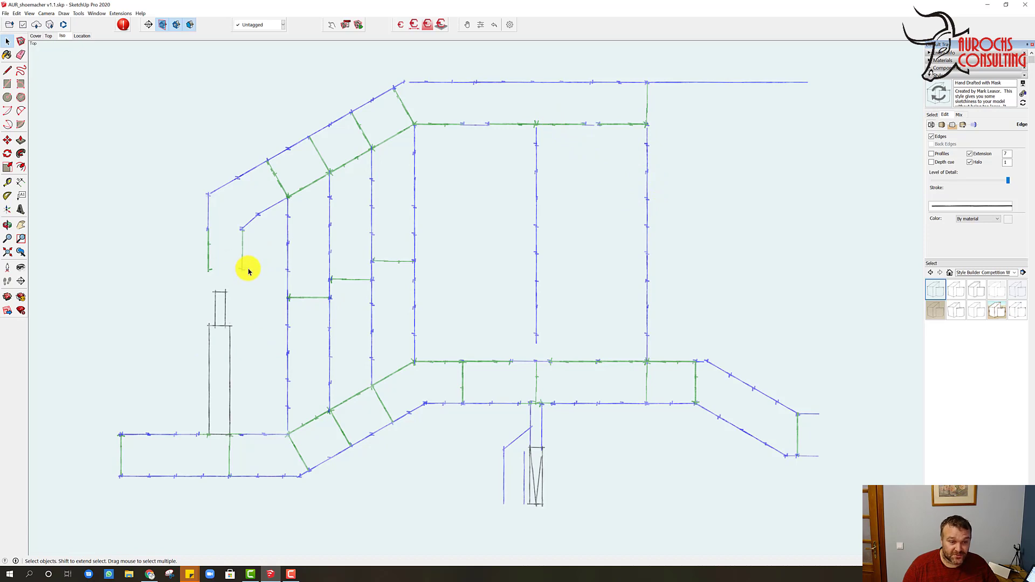
click(1002, 181)
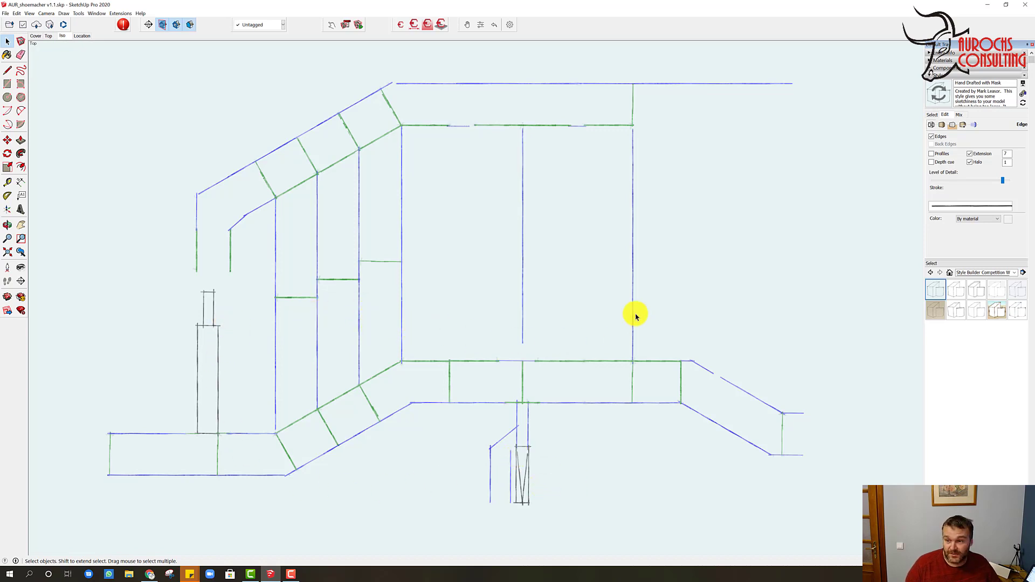
middle_drag(578, 455, 93, 441)
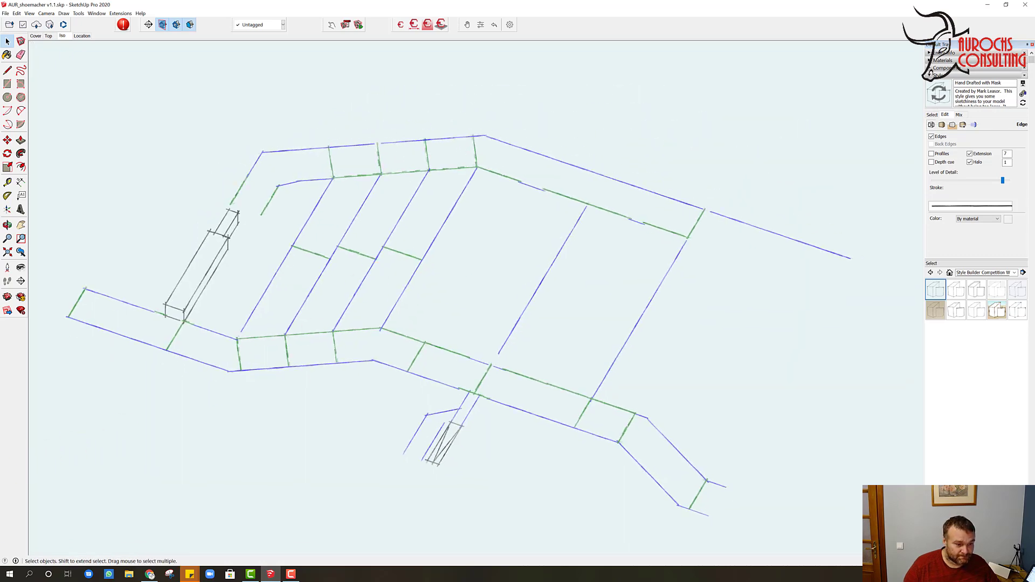